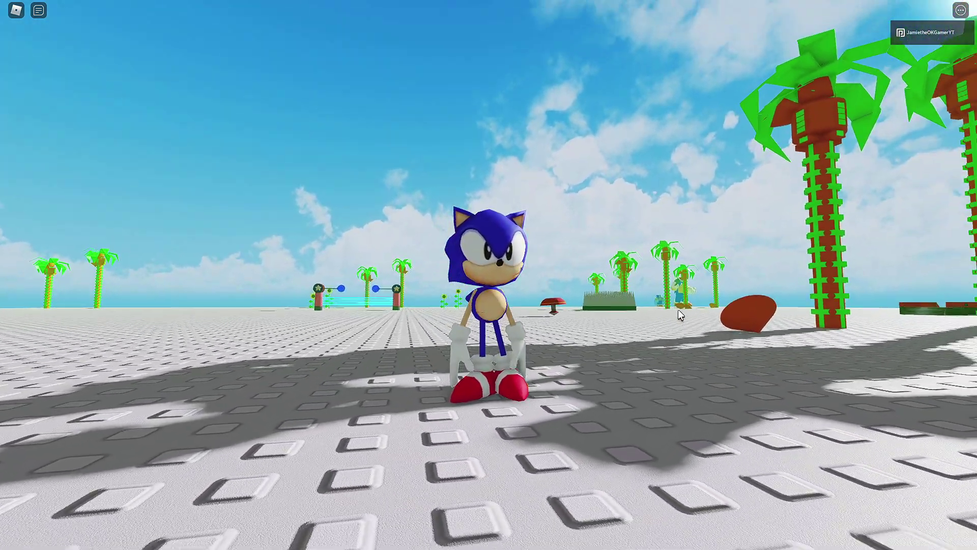
pyautogui.scroll(-5, 677, 309)
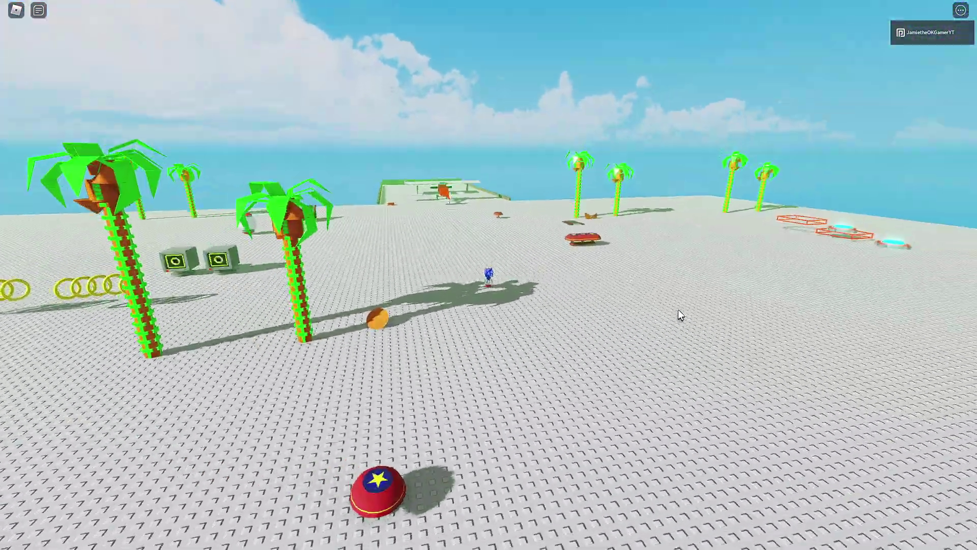
pyautogui.scroll(5, 678, 309)
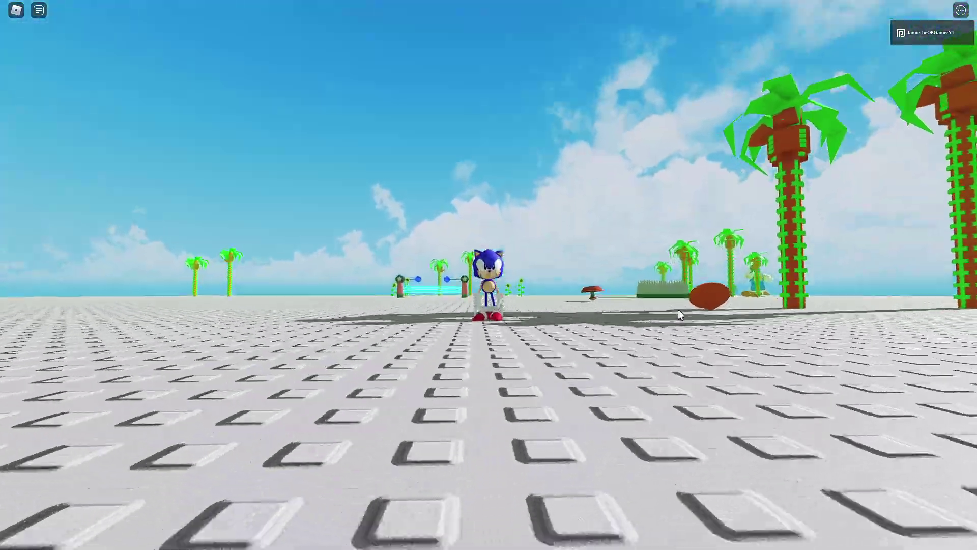
# Run Sonic back and forth across the baseplate, leaping and spin-jumping.
pyautogui.press('a')
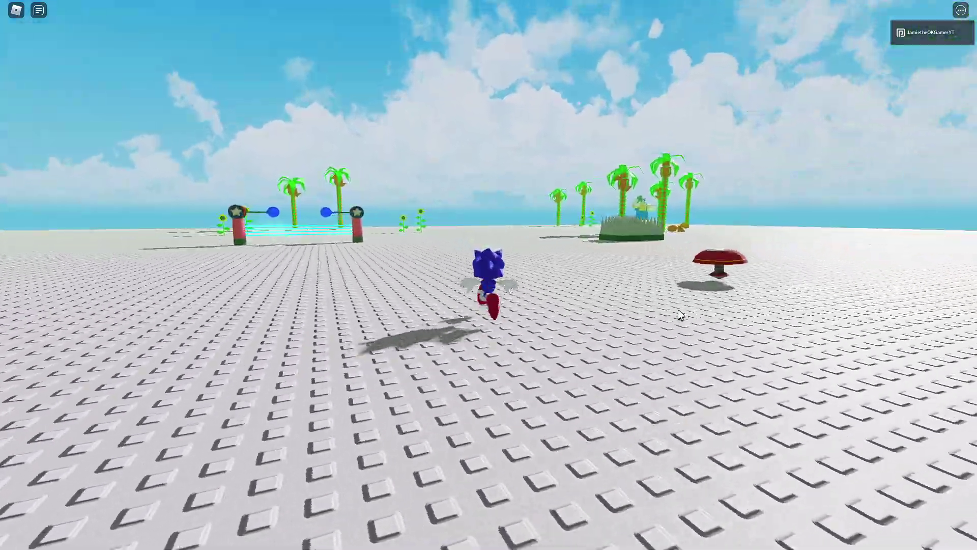
pyautogui.press('d')
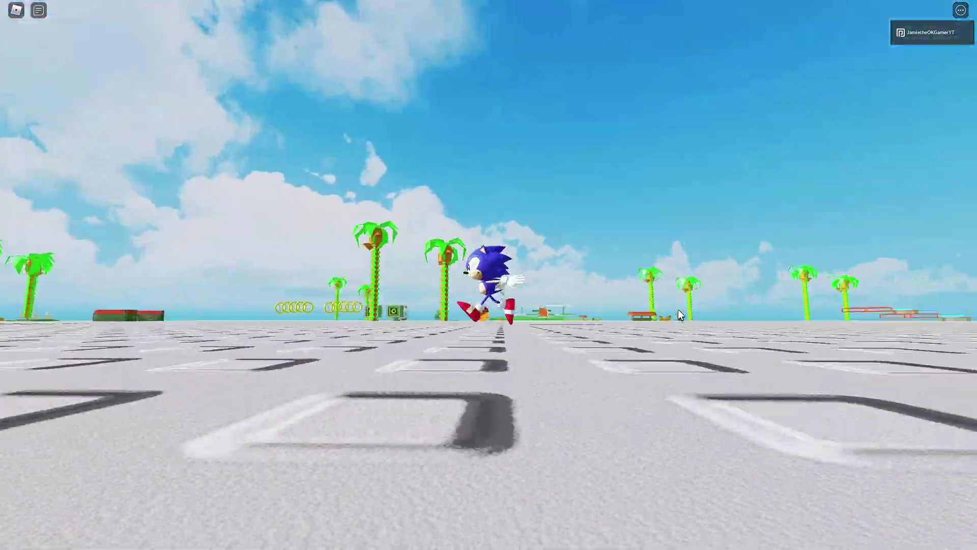
pyautogui.press('w')
pyautogui.scroll(5, 678, 309)
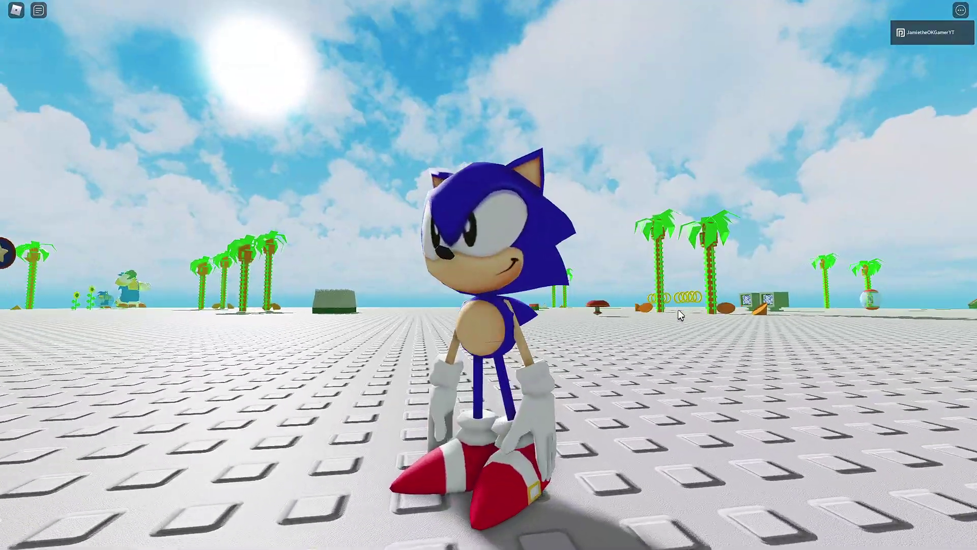
pyautogui.scroll(-5, 678, 309)
pyautogui.press('w')
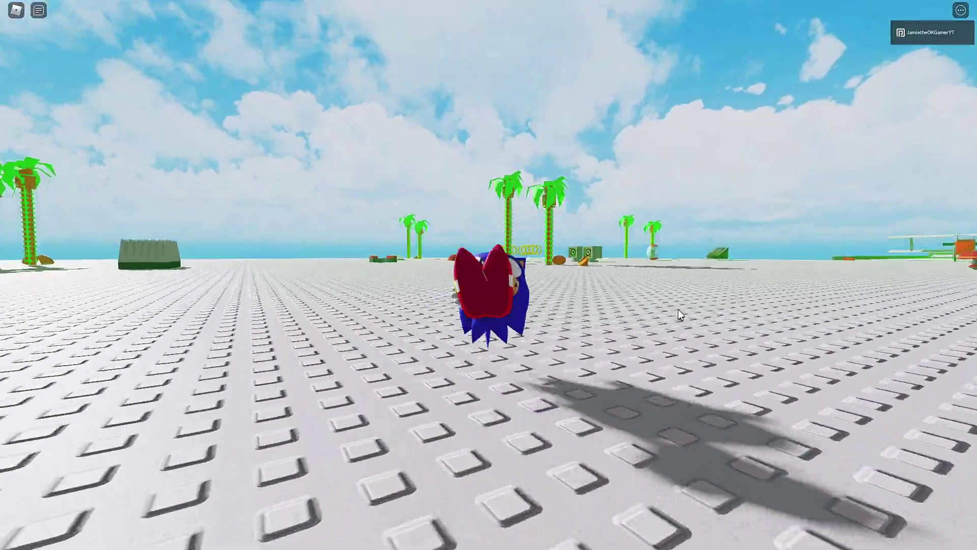
pyautogui.press('w')
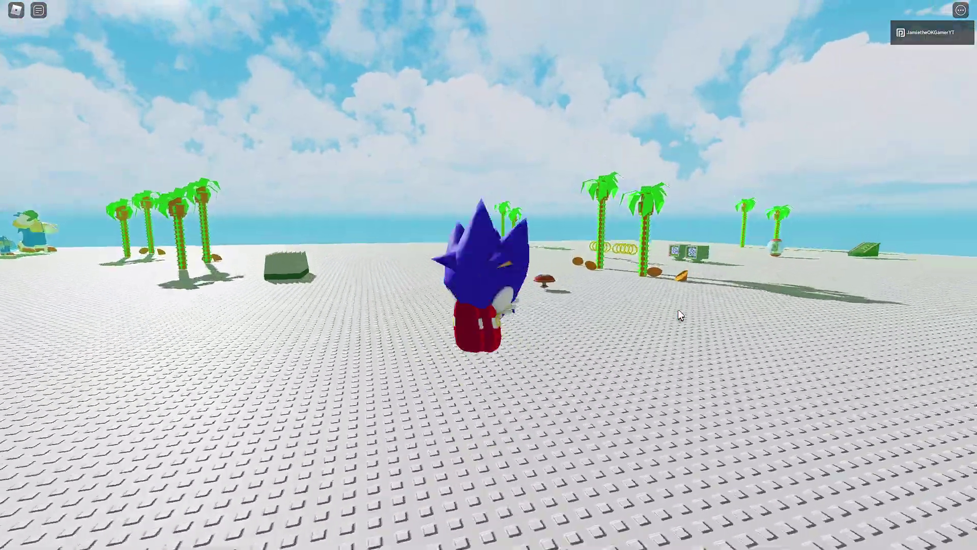
pyautogui.press('s')
pyautogui.press('space')
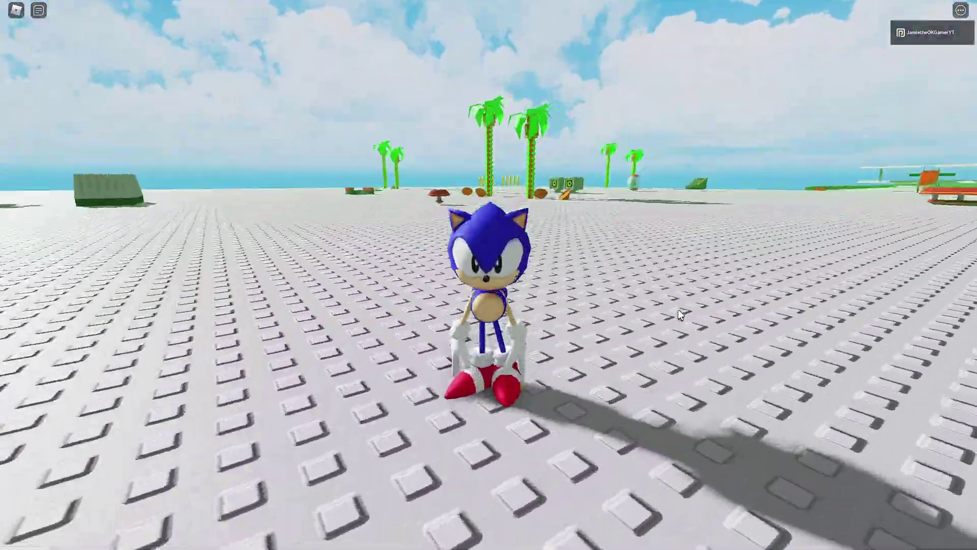
pyautogui.scroll(5, 678, 309)
pyautogui.scroll(-5, 677, 310)
# Run Sonic through the star-post gate, past the palm trees and other players, jumping once.
pyautogui.press('w')
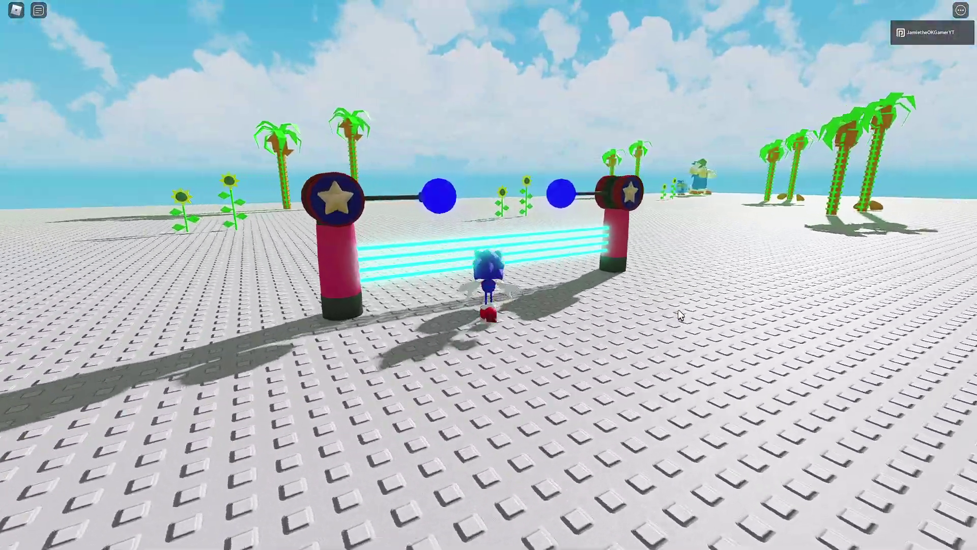
pyautogui.press('w')
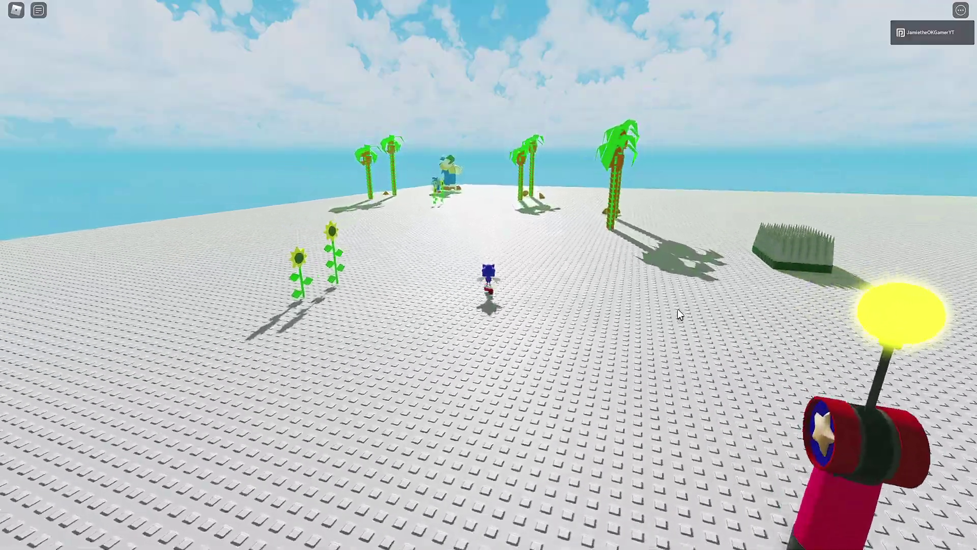
pyautogui.press('w')
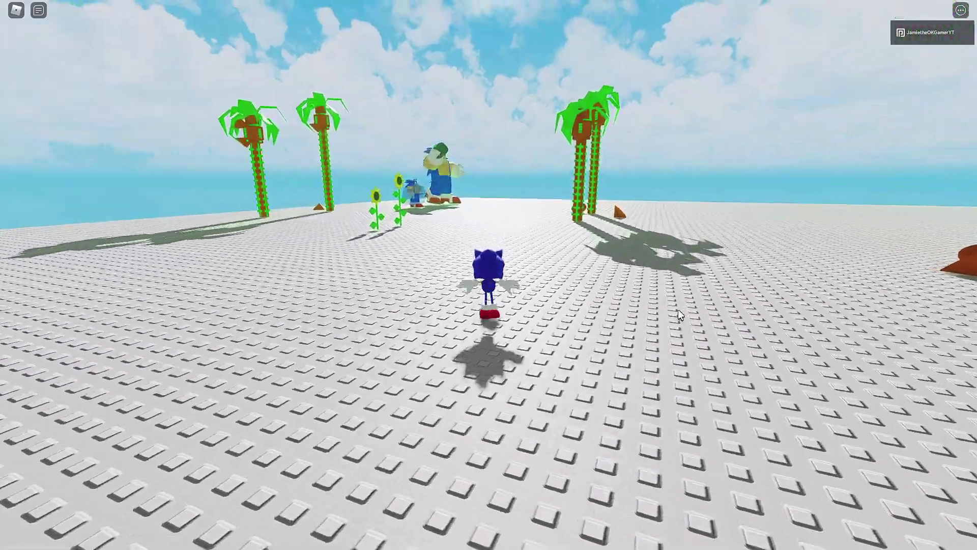
pyautogui.press('w')
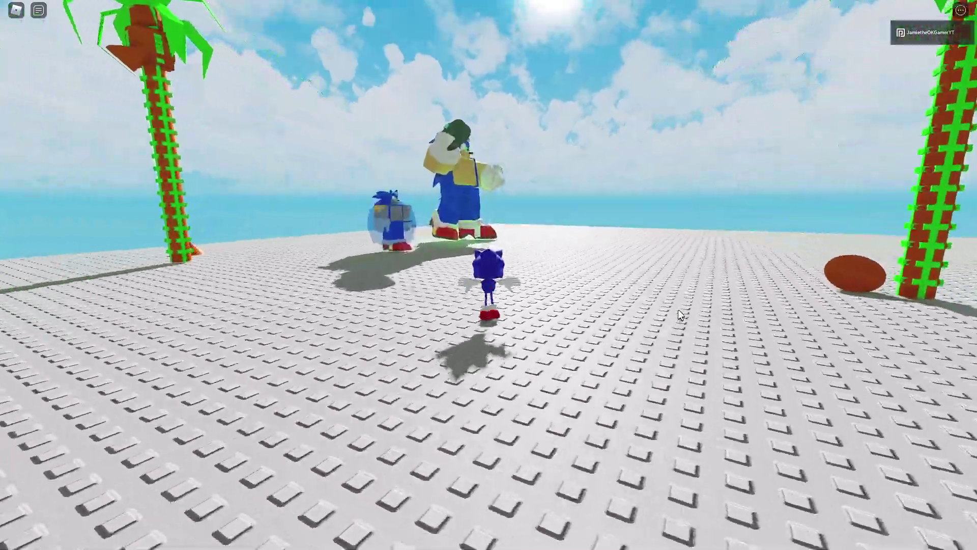
pyautogui.press('w')
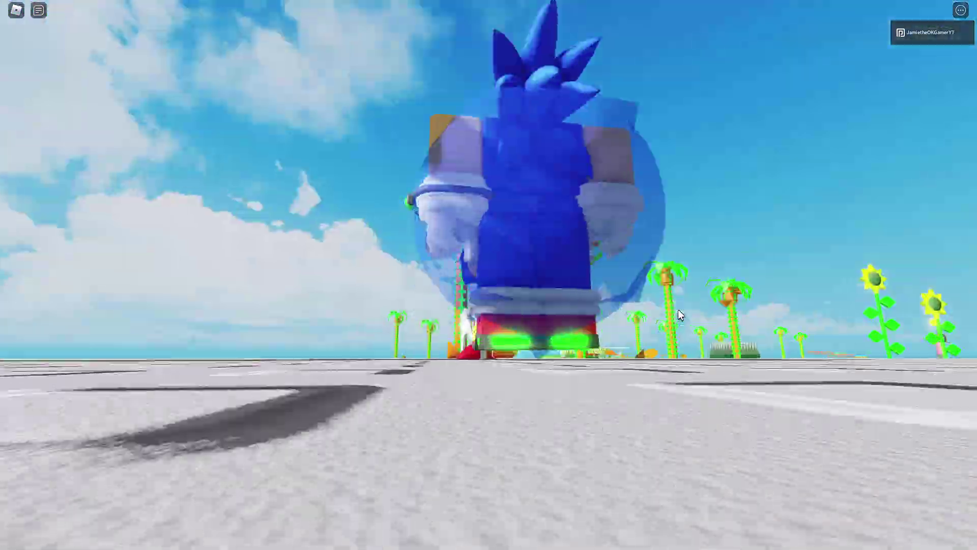
pyautogui.press('w')
pyautogui.press('space')
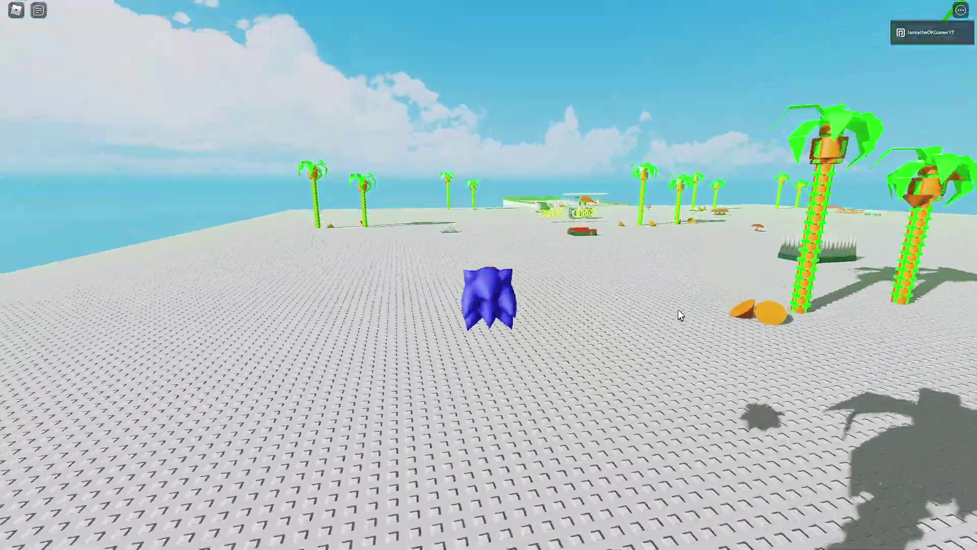
pyautogui.press('w')
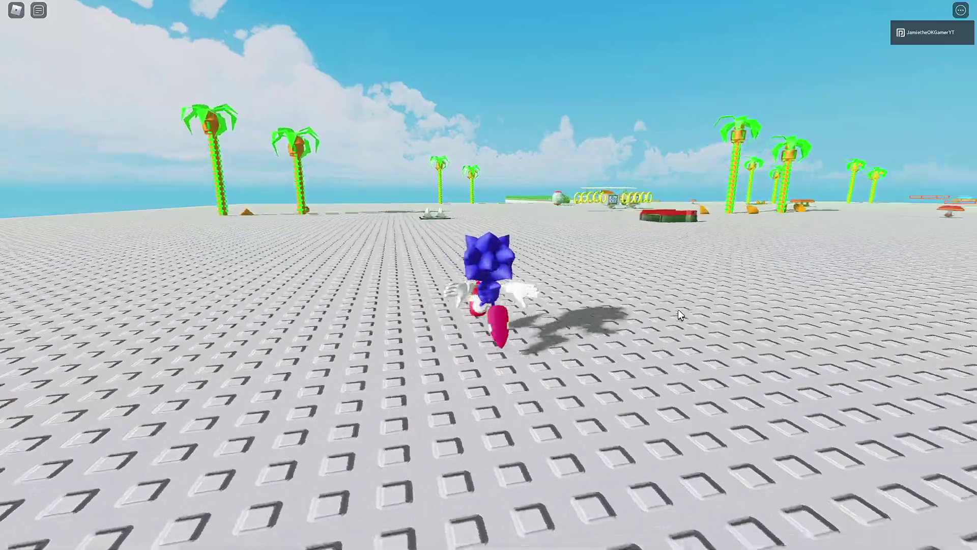
# Launch Sonic off the red dash pad, past spikes and rings, over the monitors toward the ramp.
pyautogui.press('w')
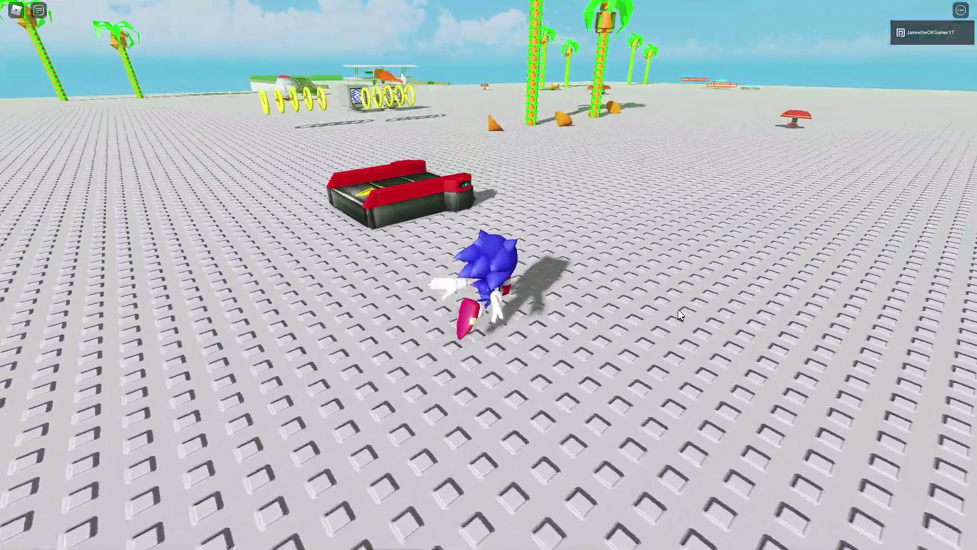
pyautogui.press('w')
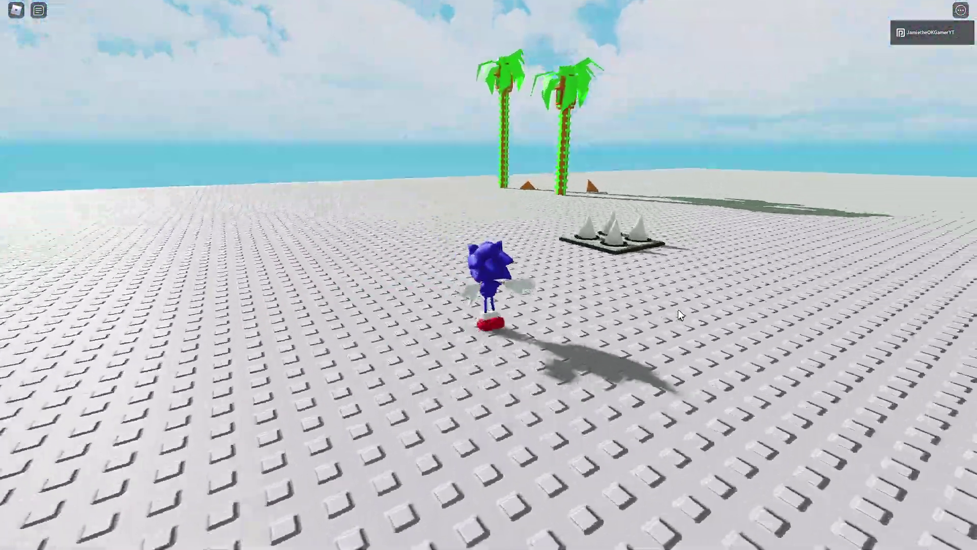
pyautogui.press('w')
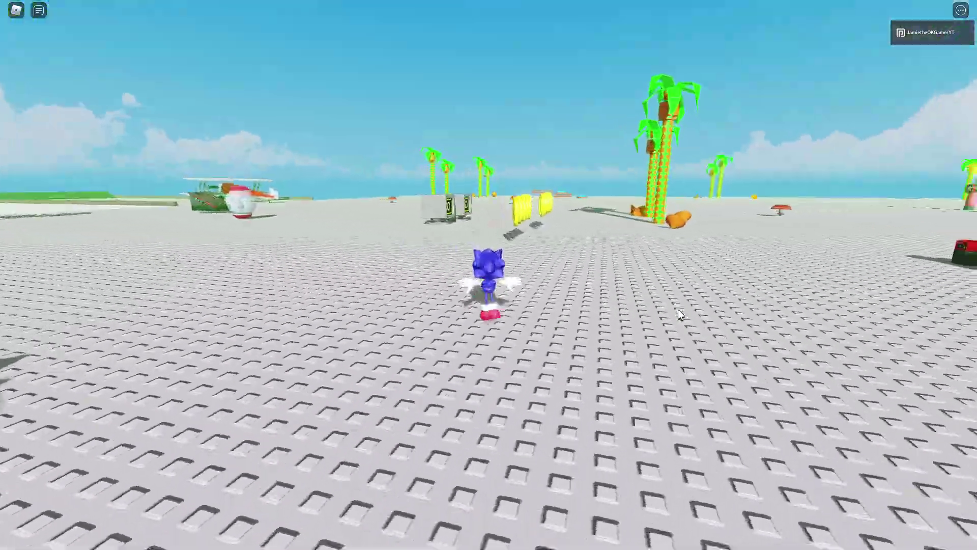
pyautogui.press('w')
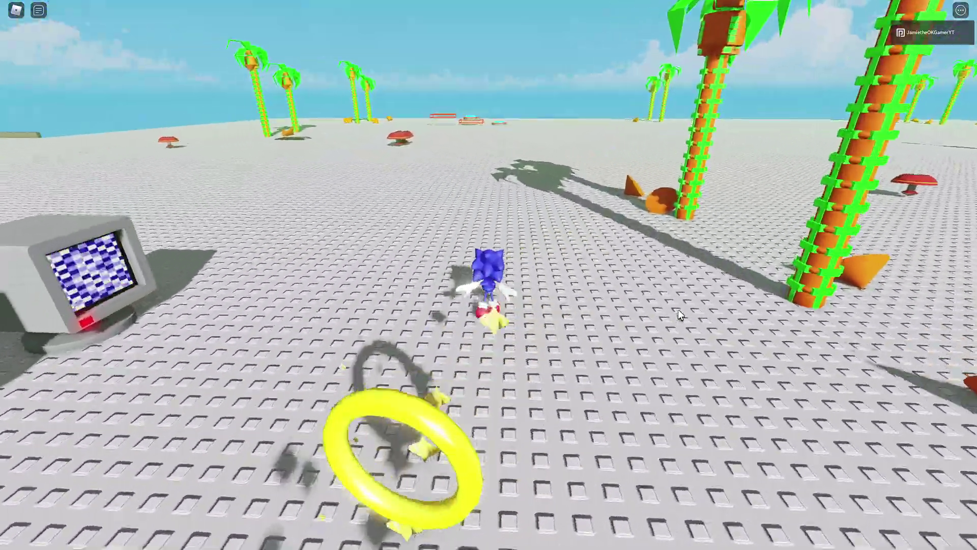
pyautogui.press('a')
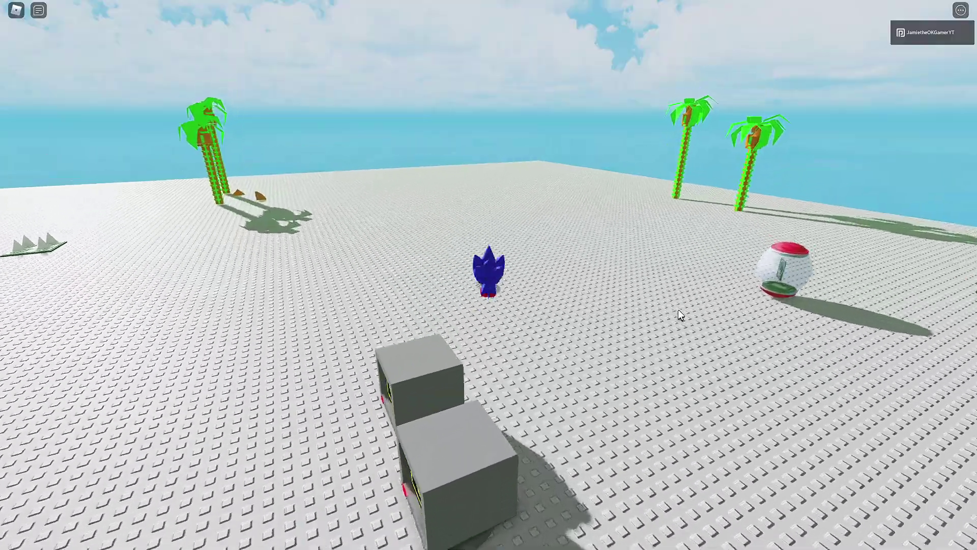
pyautogui.press('s')
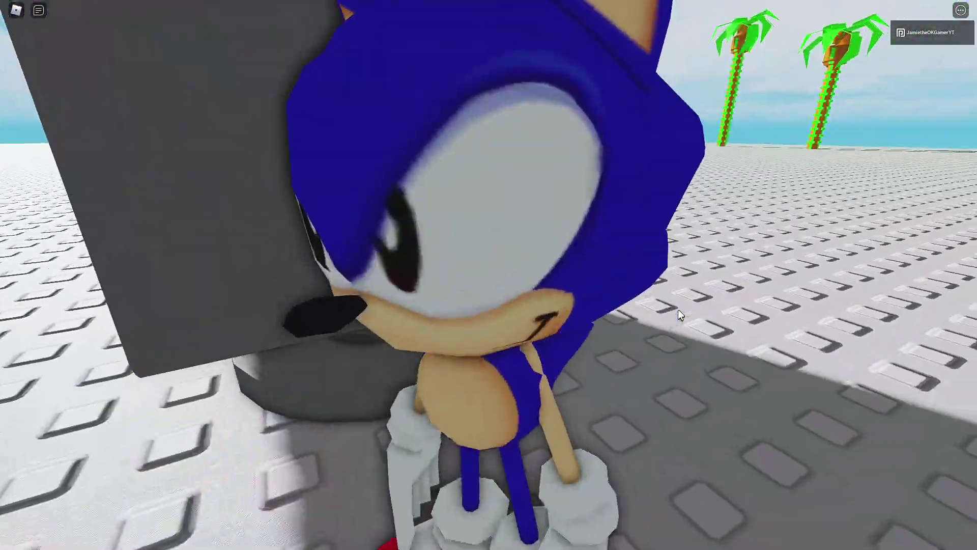
pyautogui.press('w')
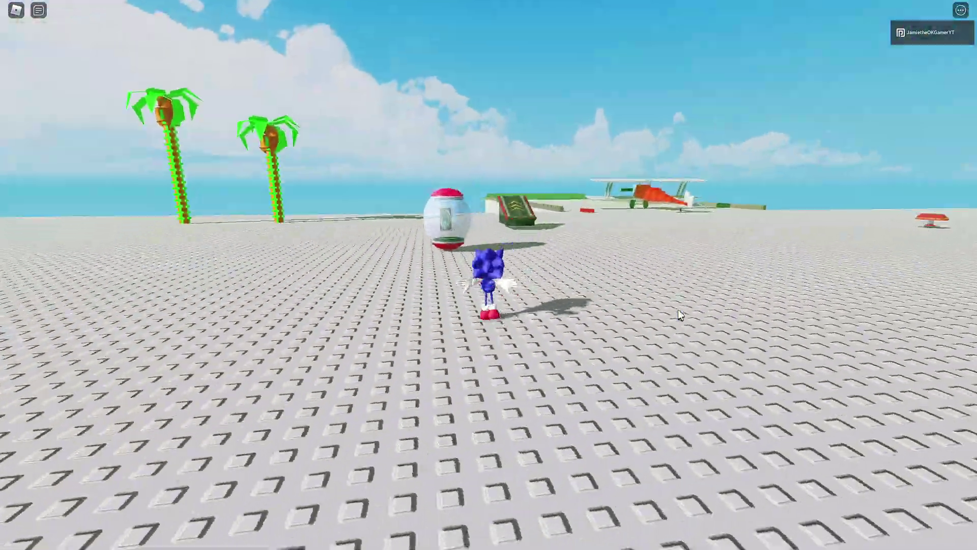
pyautogui.press('d')
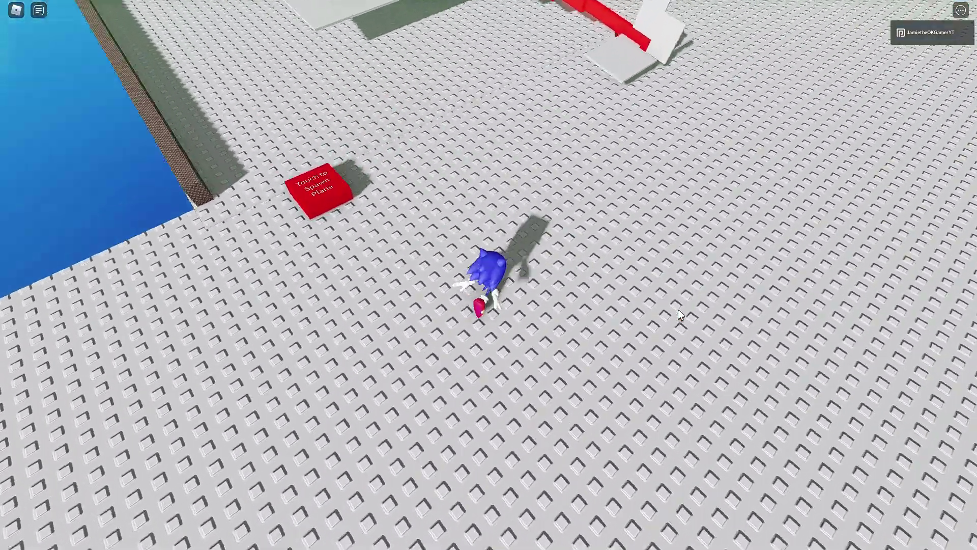
# Turn Sonic toward the spawned red biplane and climb onto its fuselage into the cockpit.
pyautogui.press('w')
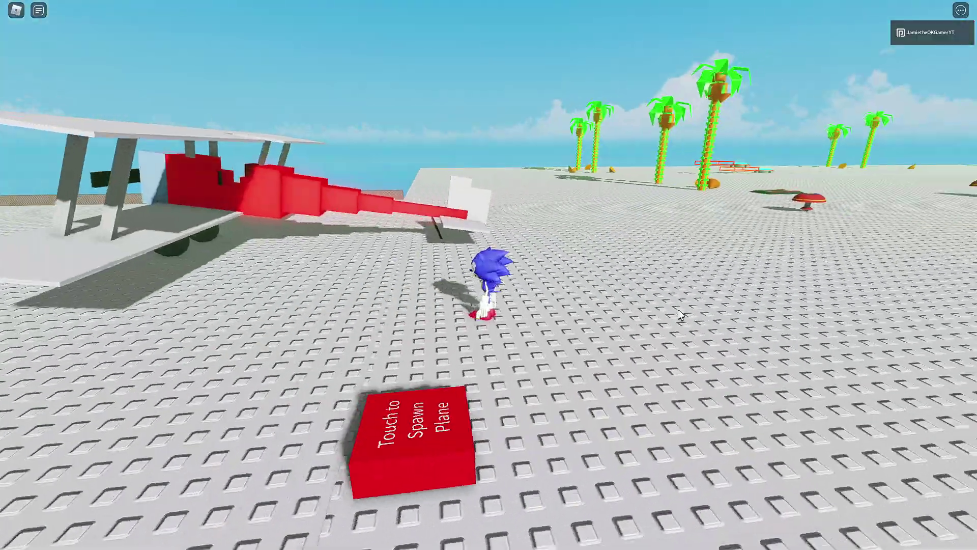
pyautogui.press('Right')
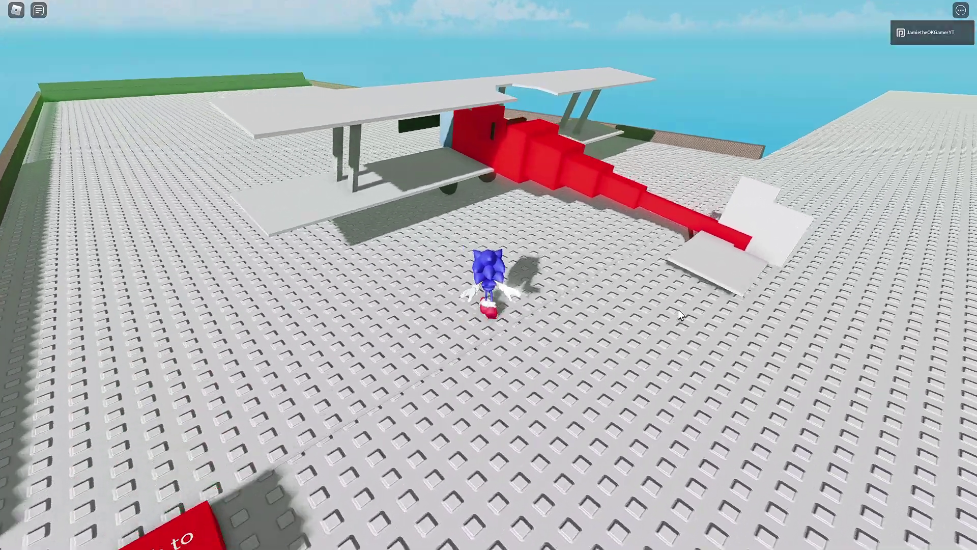
pyautogui.press('space')
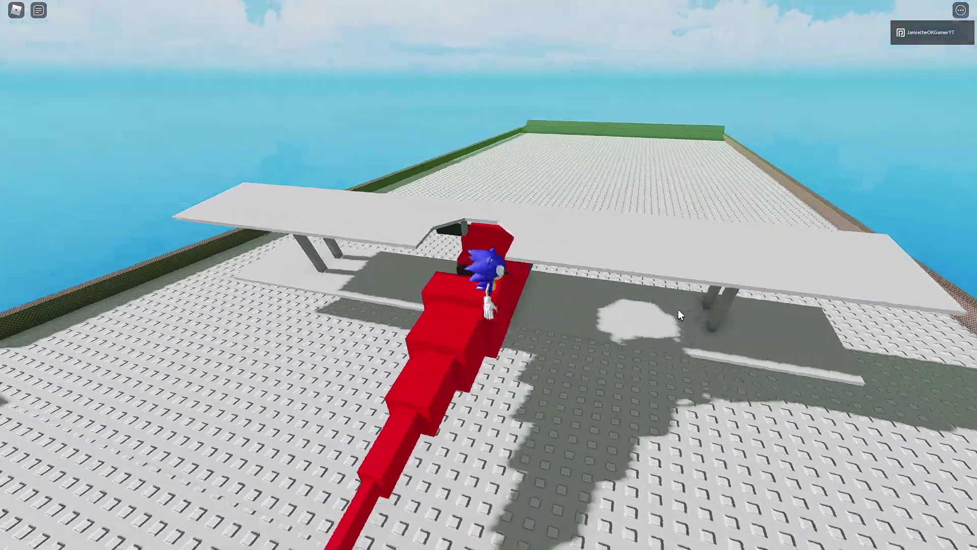
pyautogui.press('w')
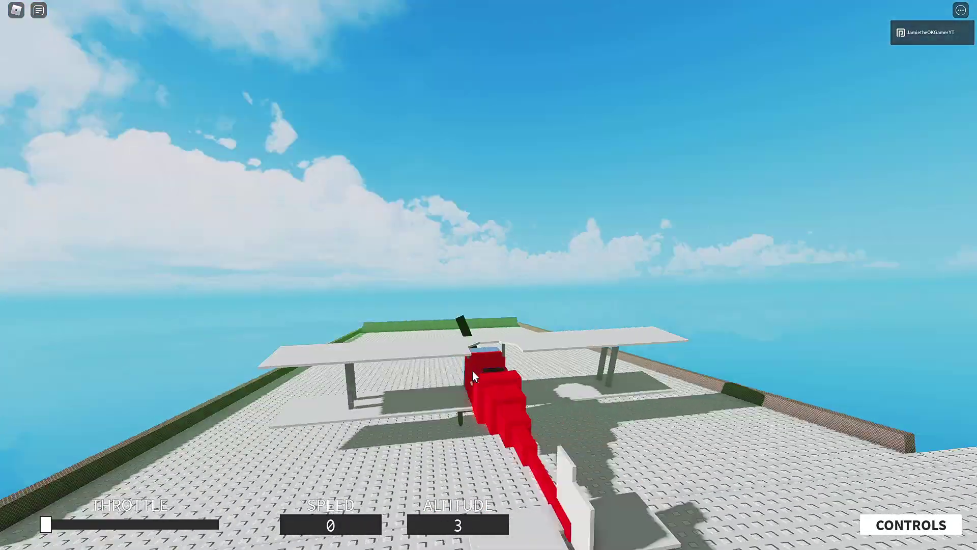
# Take off in the biplane at full throttle, level out, then roll into a steep dive.
pyautogui.press('w')
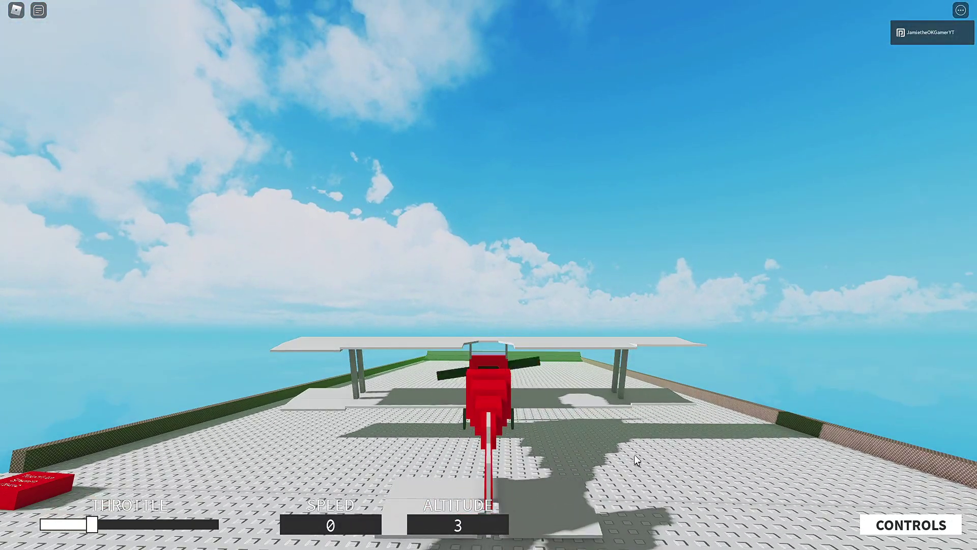
pyautogui.press('w')
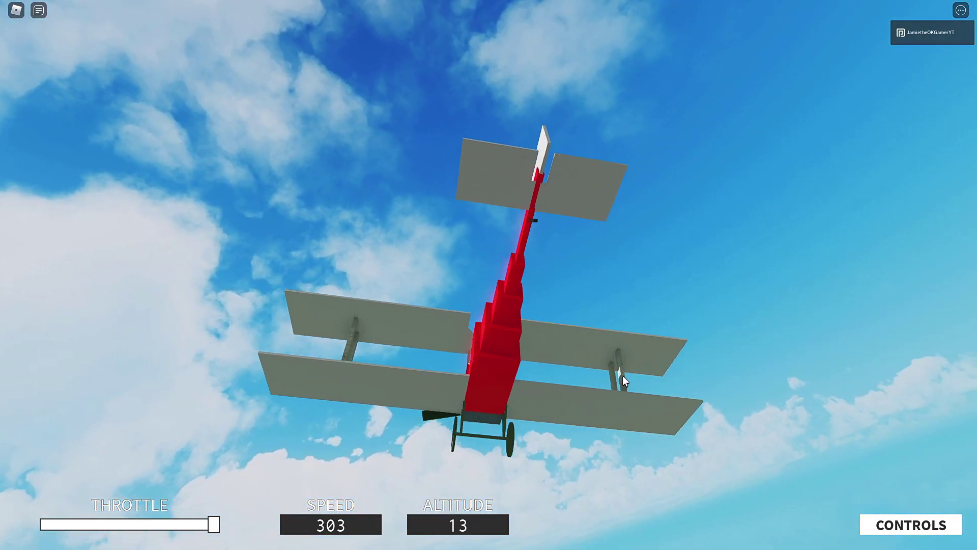
pyautogui.press('s')
pyautogui.press('w')
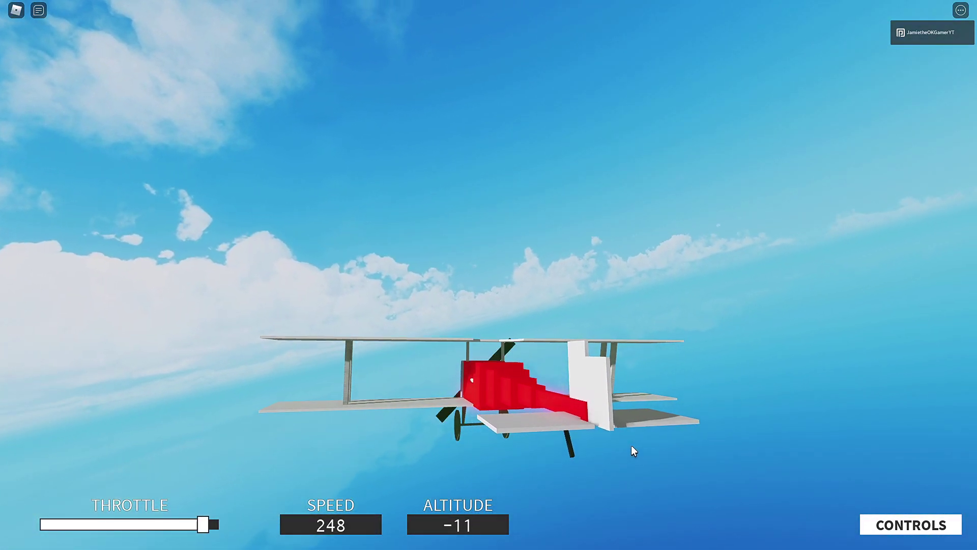
pyautogui.press('w')
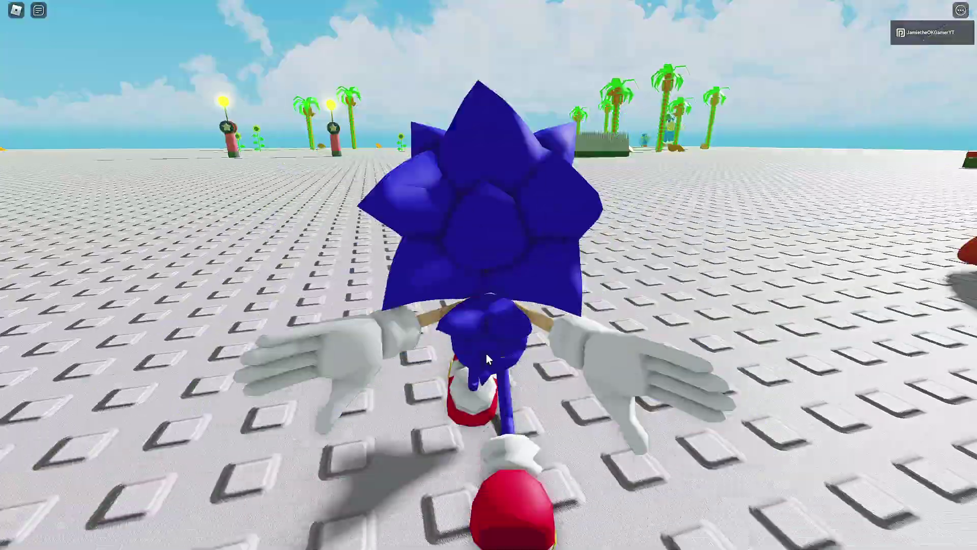
# Run Sonic across the plain toward the green-edged runway and up to the red airplane.
pyautogui.press('d')
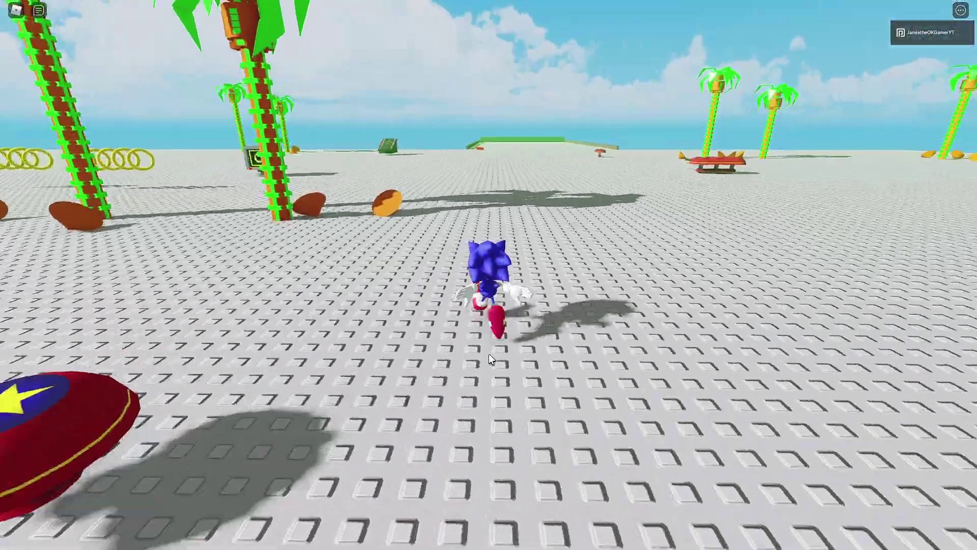
pyautogui.press('a')
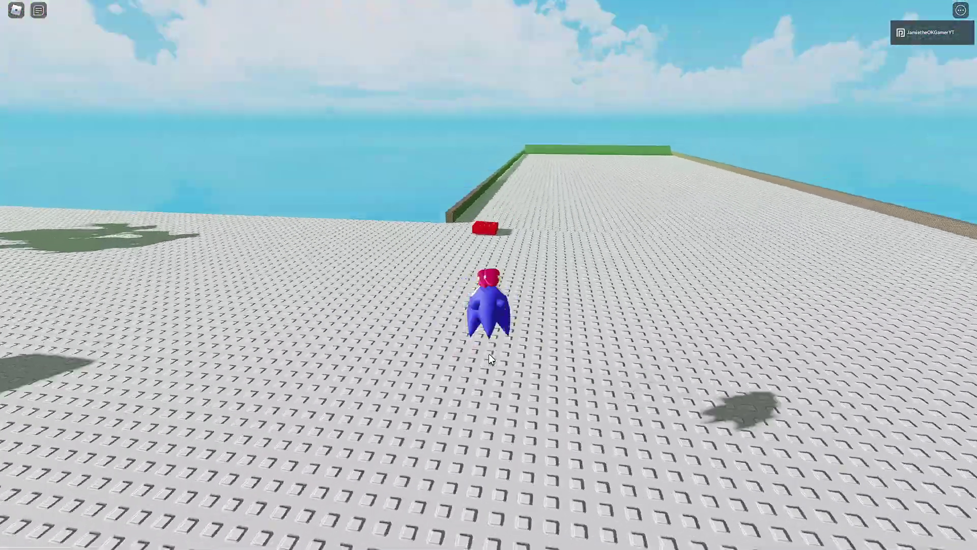
pyautogui.press('d')
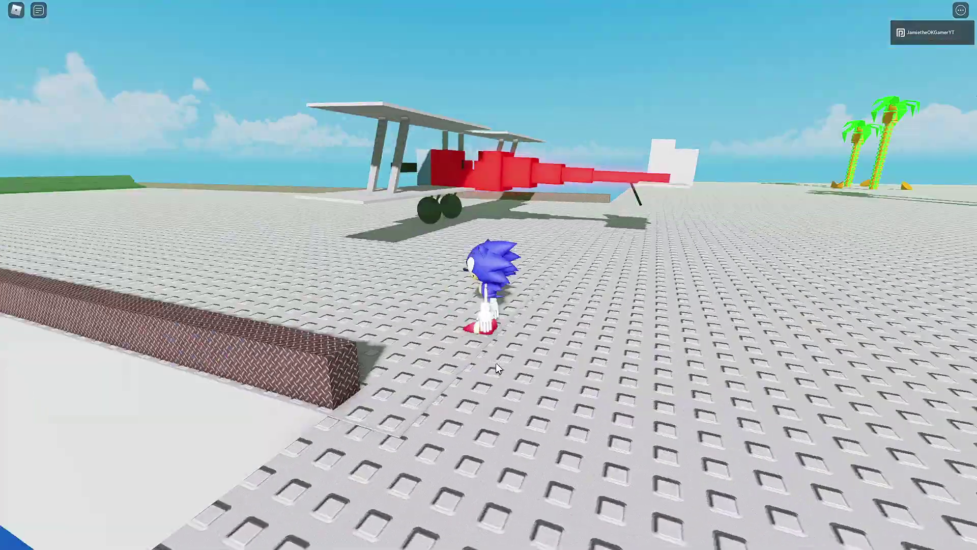
pyautogui.press('w')
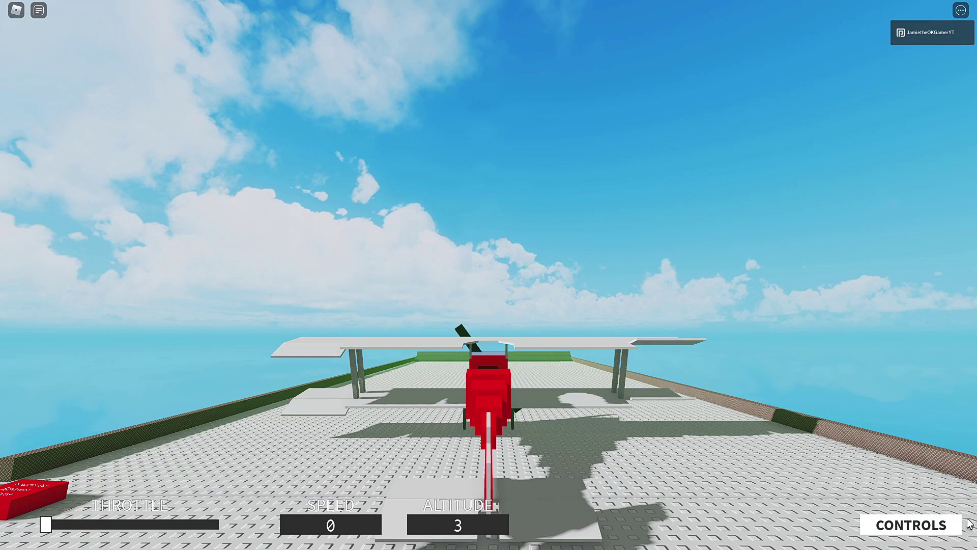
# Check the flight key bindings, then take off at full throttle and climb banking left.
pyautogui.click(928, 524)
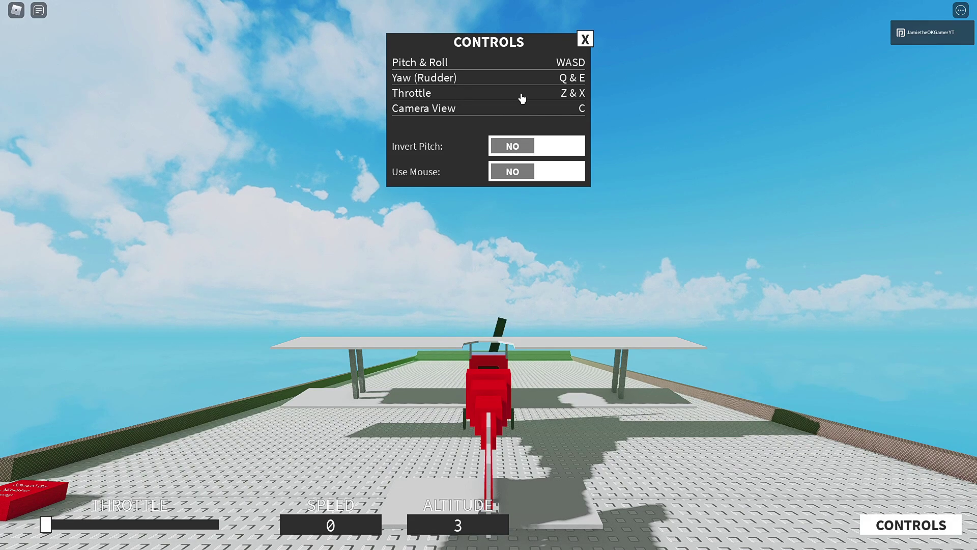
pyautogui.click(584, 39)
pyautogui.press('w')
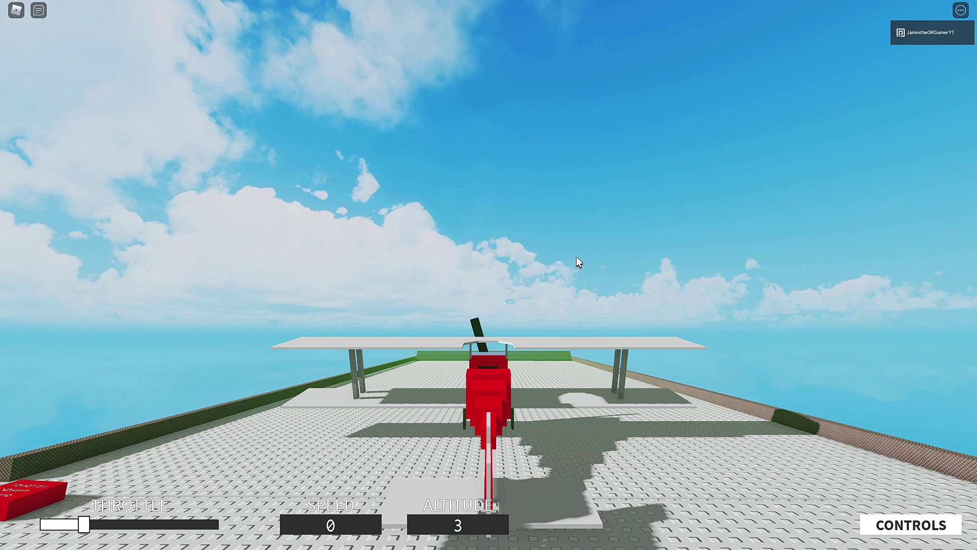
pyautogui.press('w')
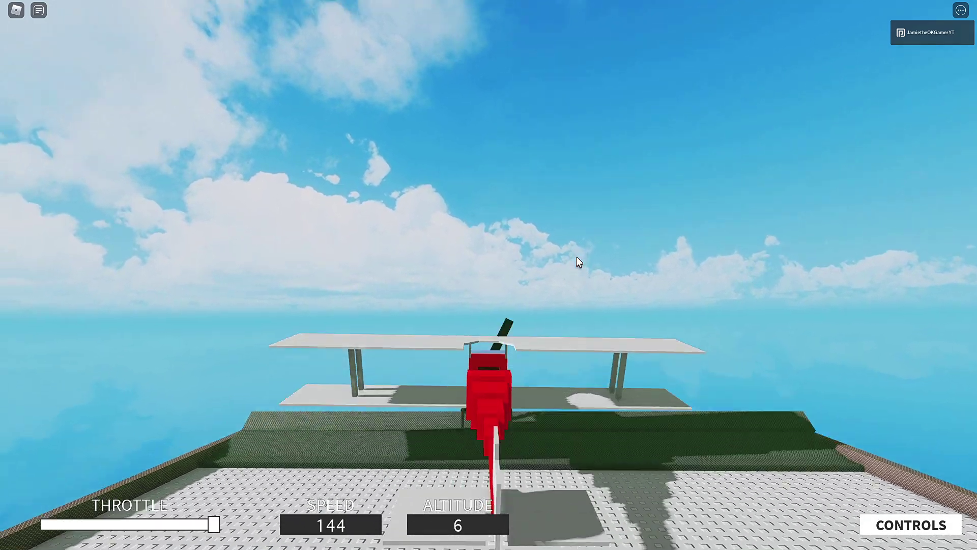
pyautogui.press('Up')
pyautogui.press('Down')
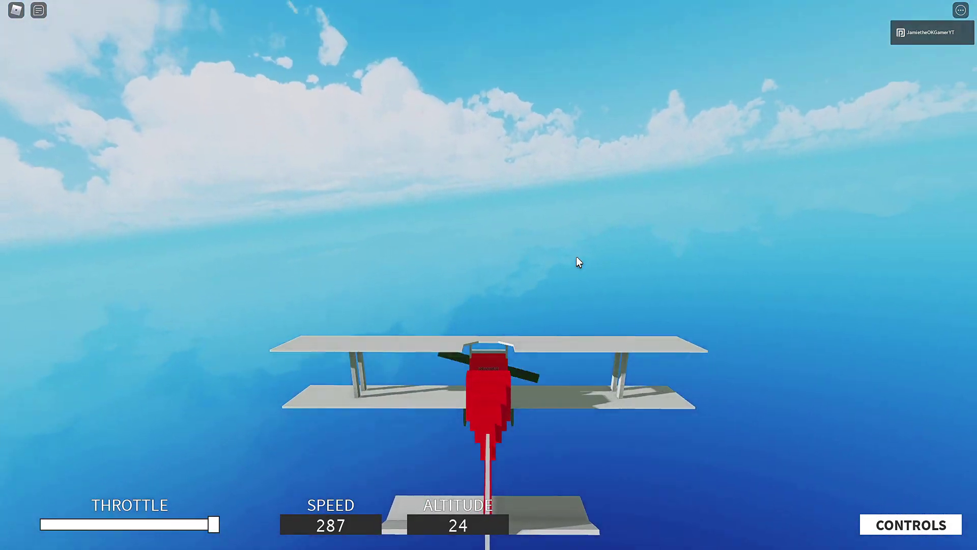
pyautogui.press('Left')
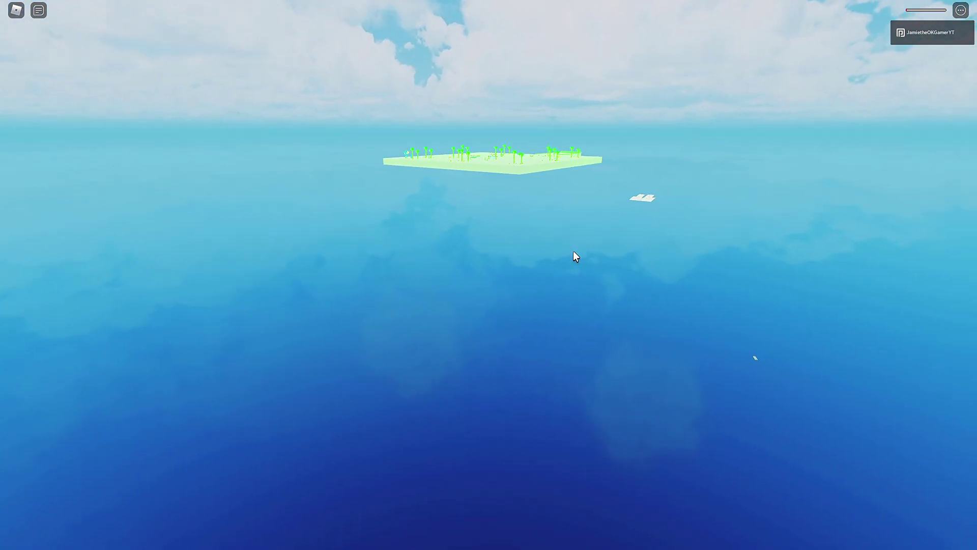
# Walk the respawned Sonic forward through the red pads toward the palm trees.
pyautogui.press('w')
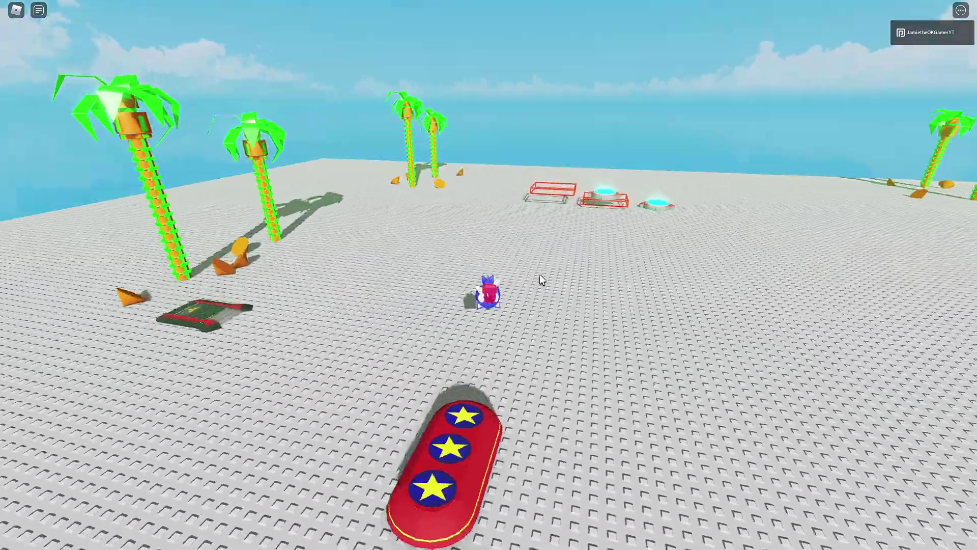
pyautogui.press('w')
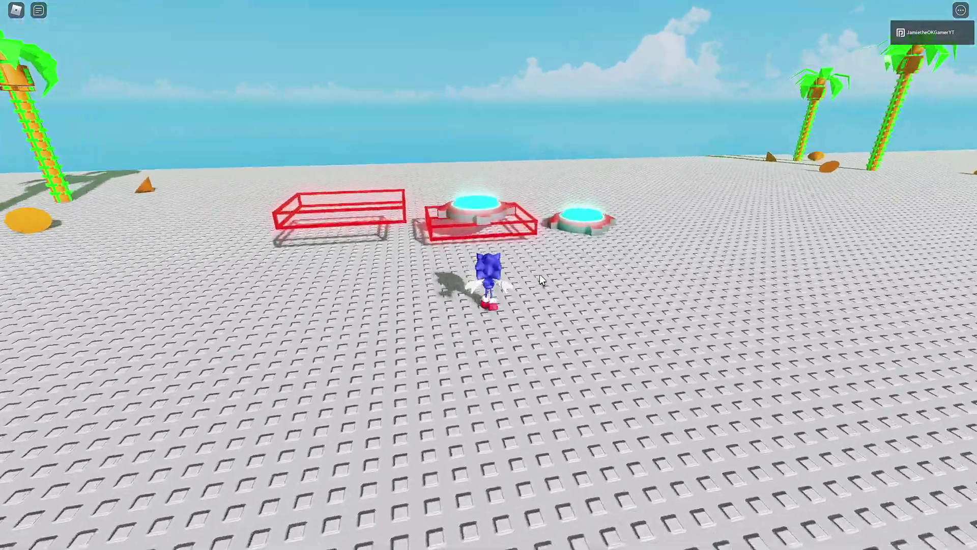